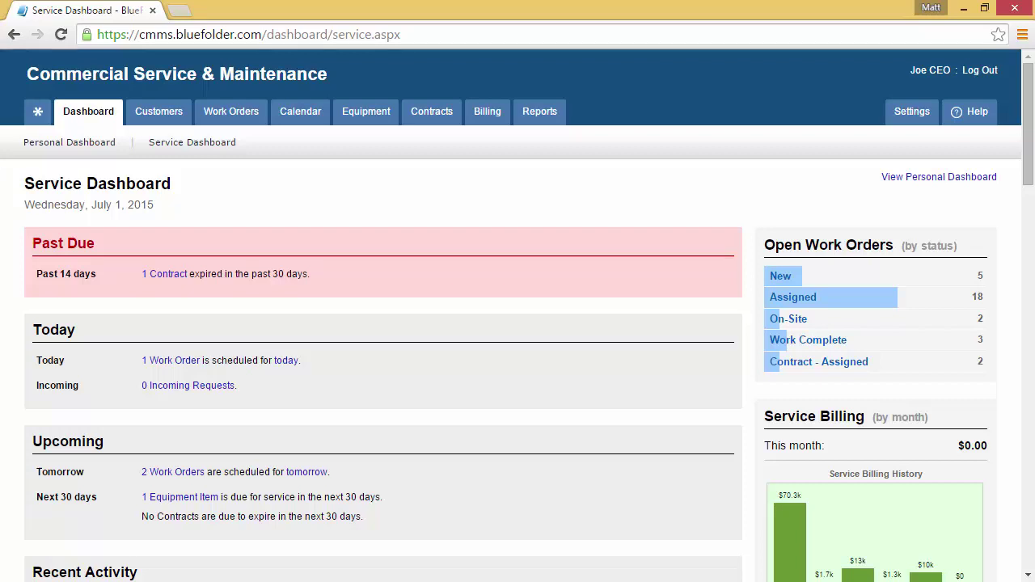
Step: Check the customer list, the ACME Widgets record and the team calendar's new-event form for July 3 as places to create a work order
left_click(144, 115)
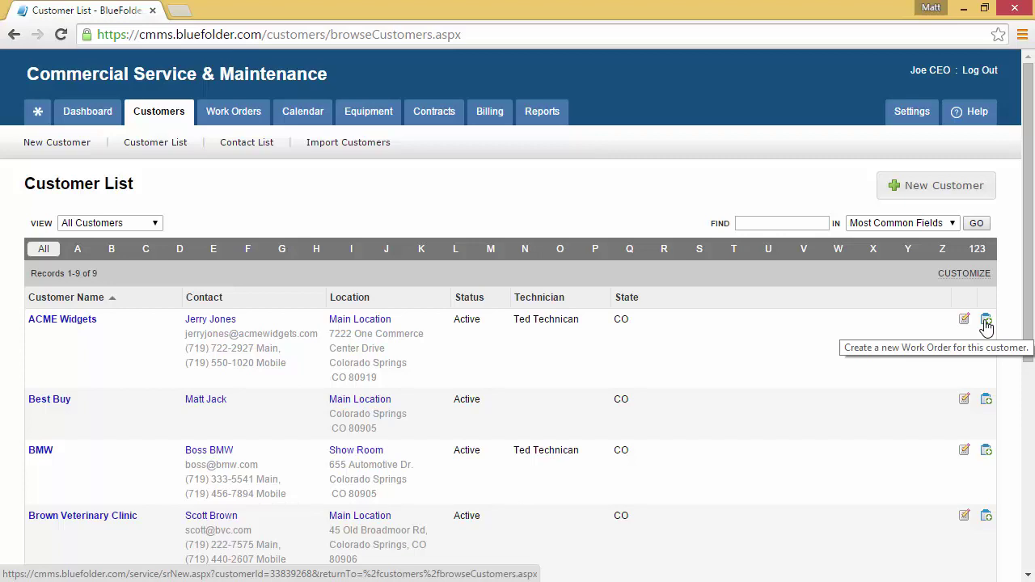
left_click(81, 321)
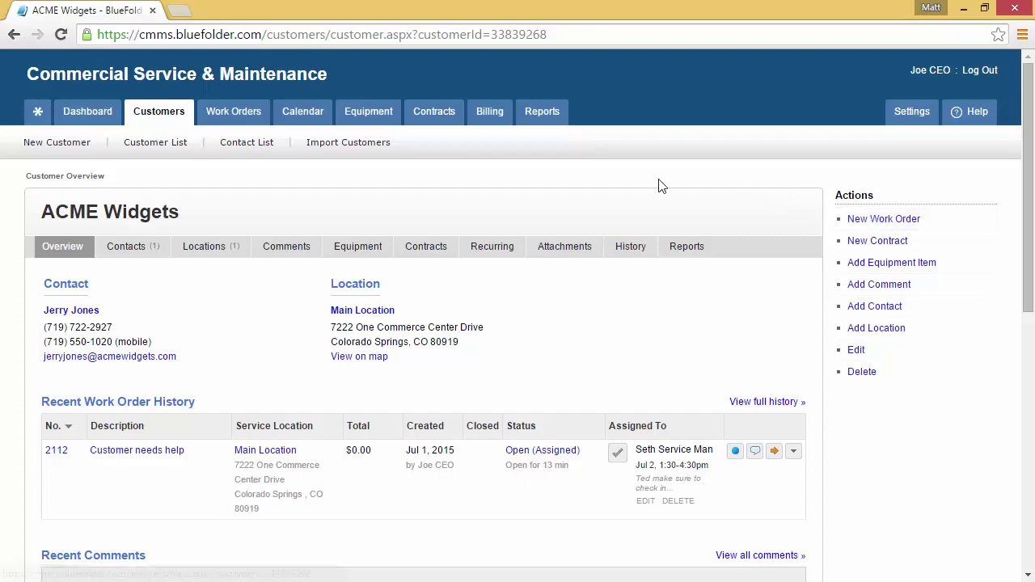
left_click(302, 113)
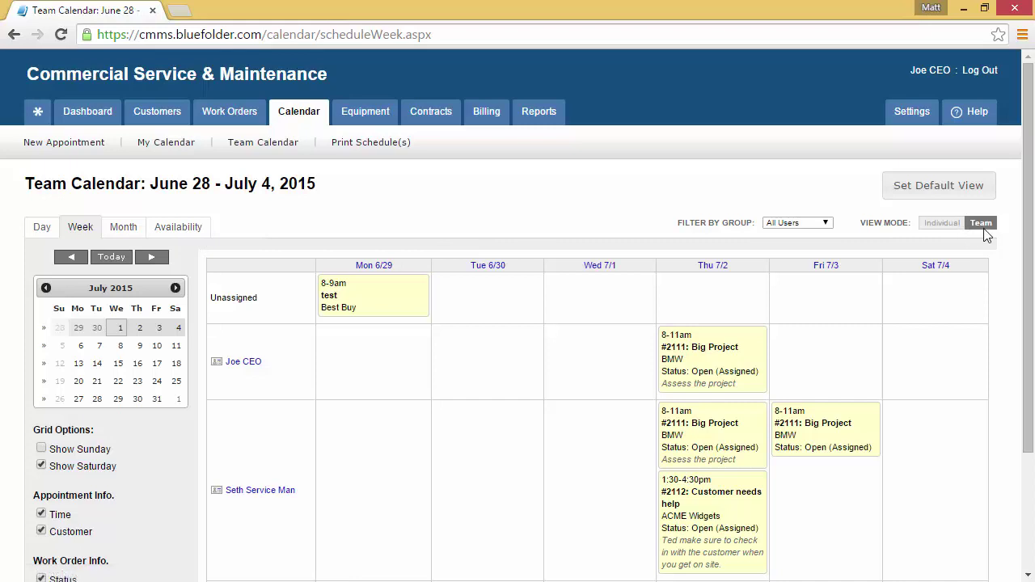
left_click(822, 355)
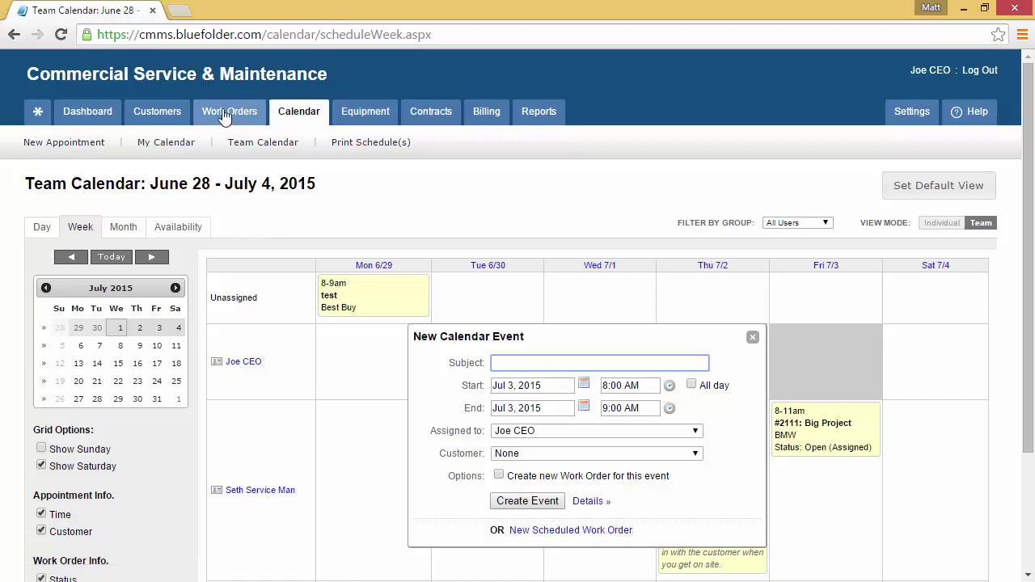
Step: Start a new work order and enter "Customer needs help" as its description
mouse_move(227, 113)
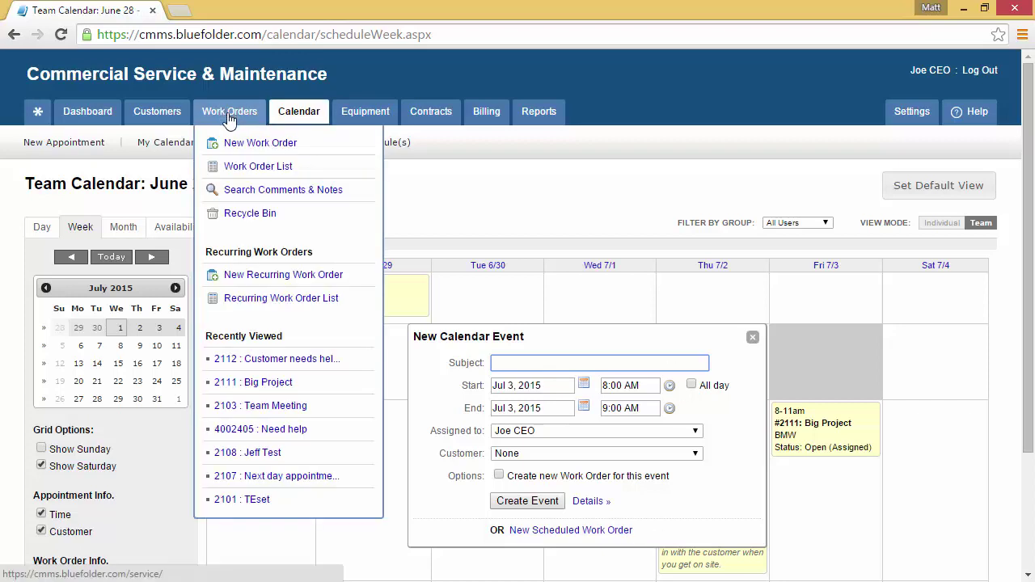
left_click(233, 142)
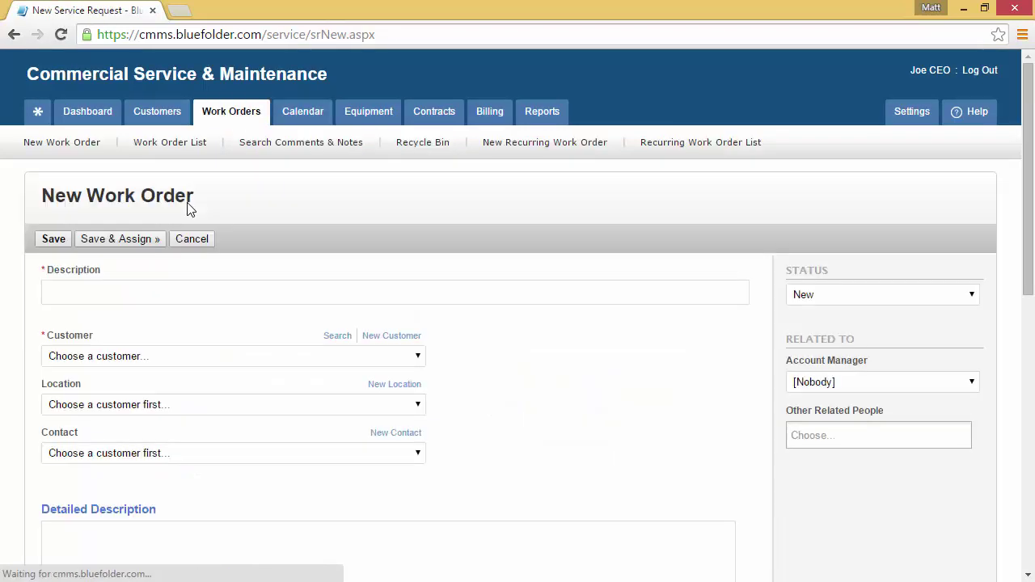
left_click(76, 293)
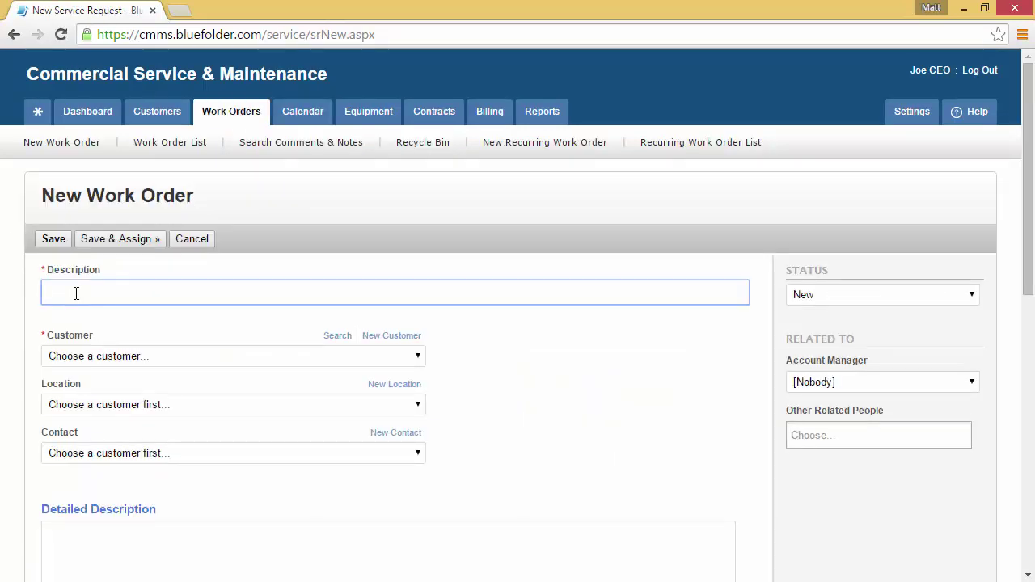
type("Customer needs help")
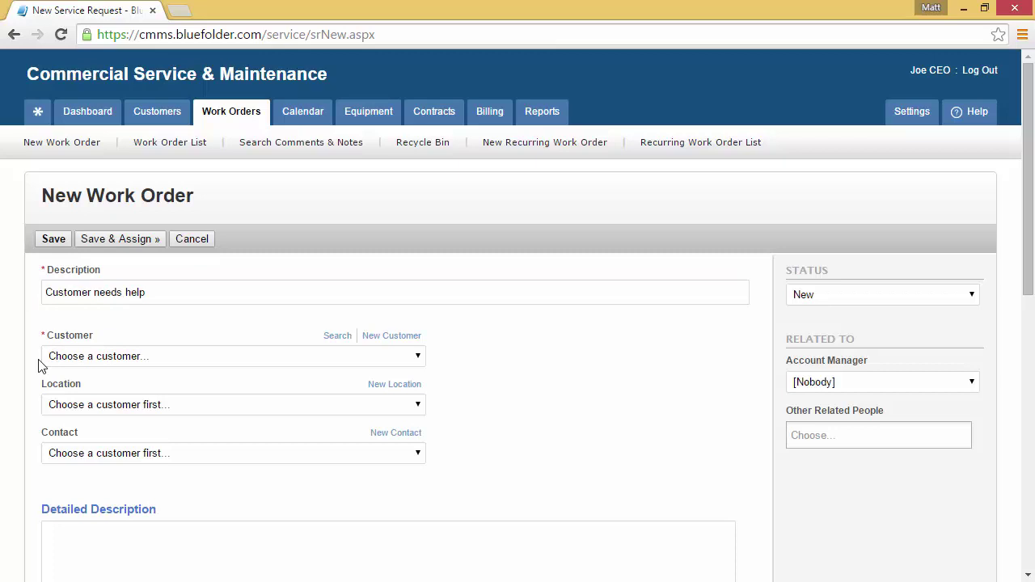
Step: Set the work order's customer to BMW, its location to Auto Body Shop and its contact to the sales manager
left_click(418, 357)
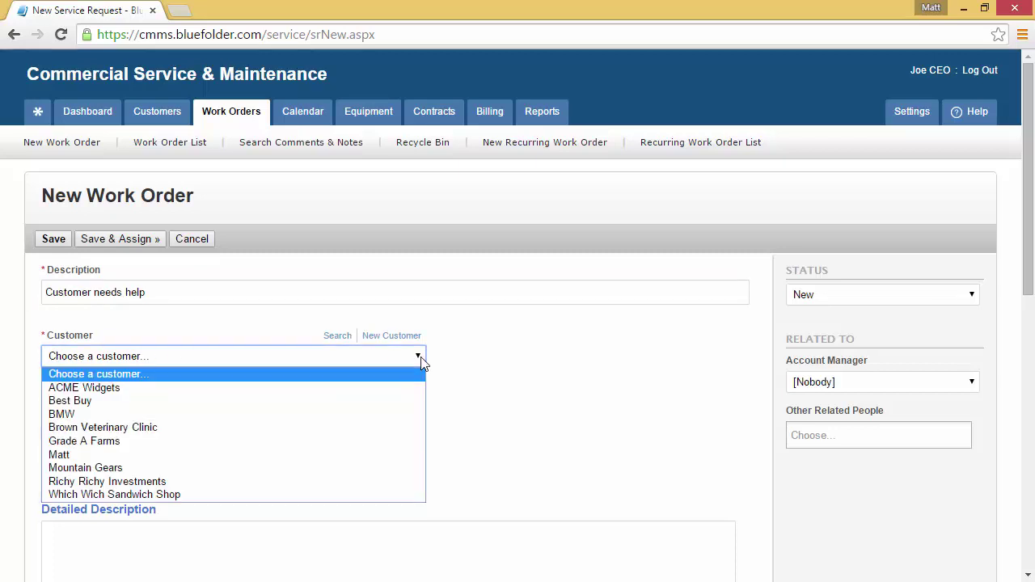
left_click(386, 414)
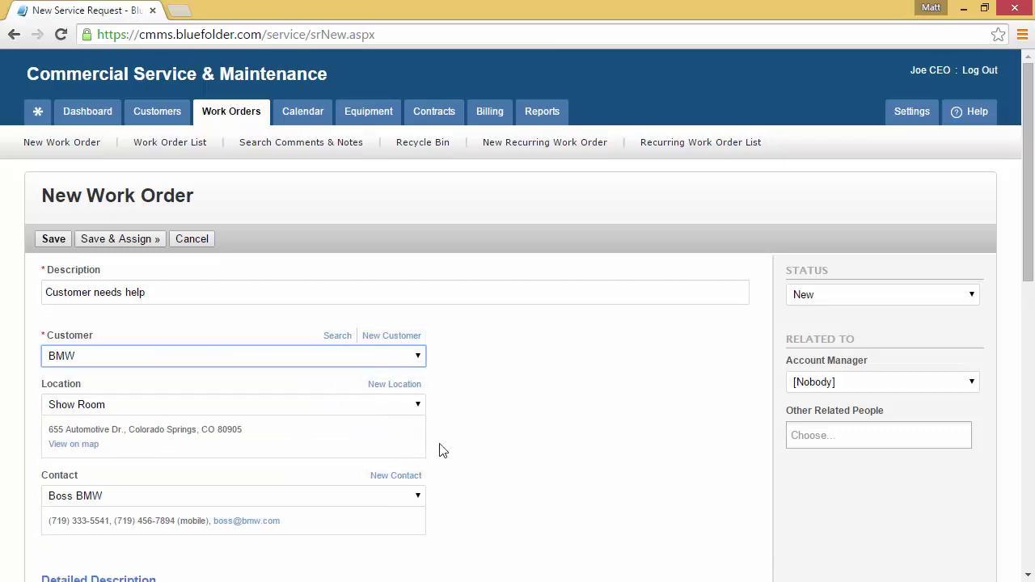
left_click(418, 406)
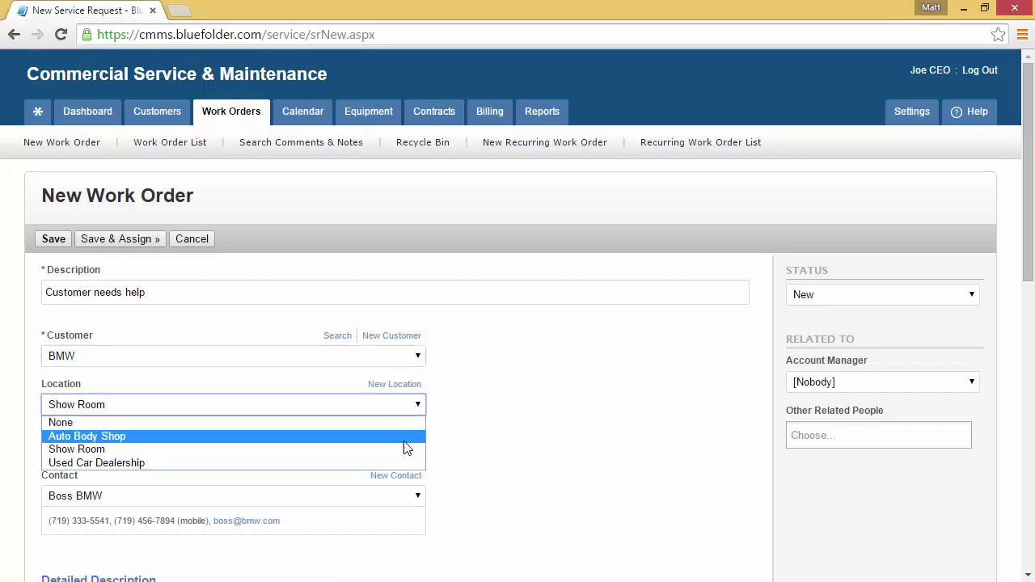
left_click(404, 440)
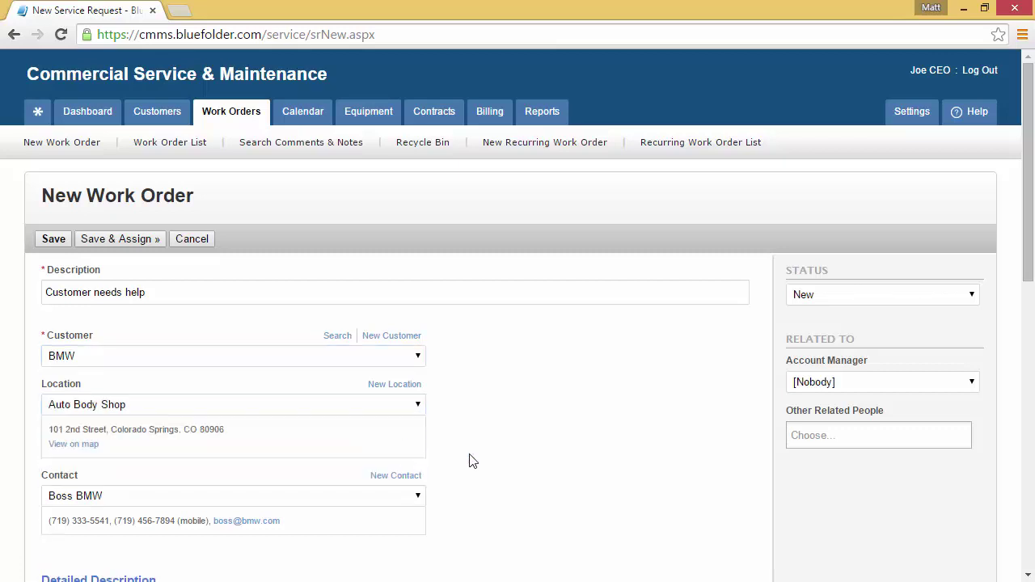
left_click(418, 496)
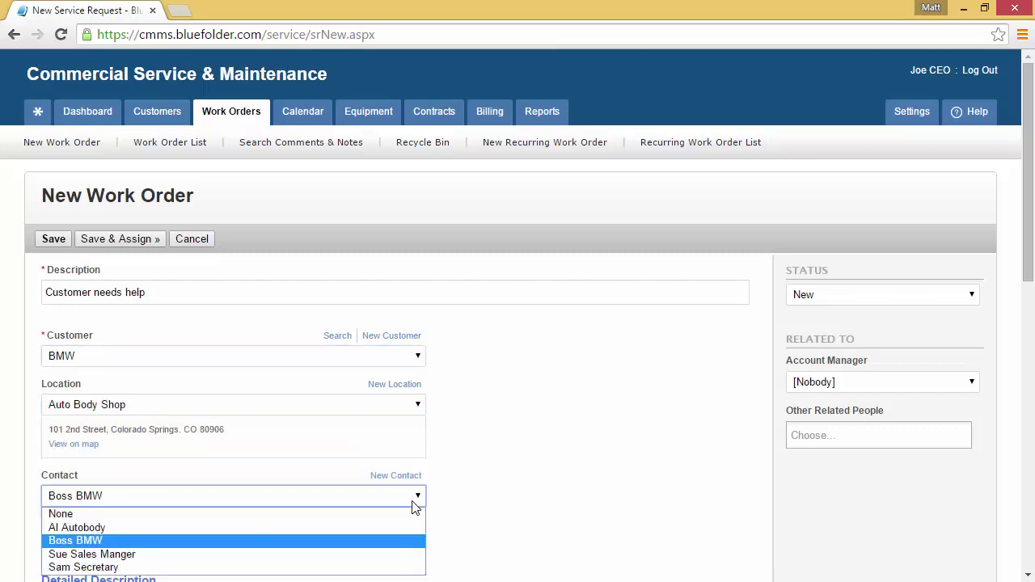
left_click(383, 554)
scroll(525, 482, "down", 3)
left_click(142, 388)
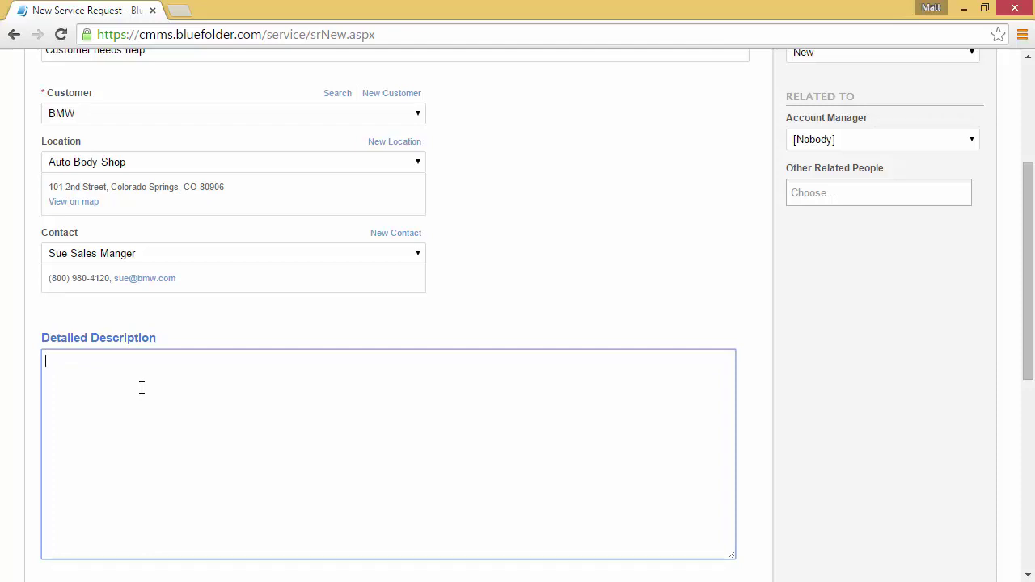
type("The customer claims that the unit will not power and smells a little like burnt rubber.  This may be related to the recall notice we received last week from the manufacture.  Reference www.manufacturewarrantyrecall#12345.com.")
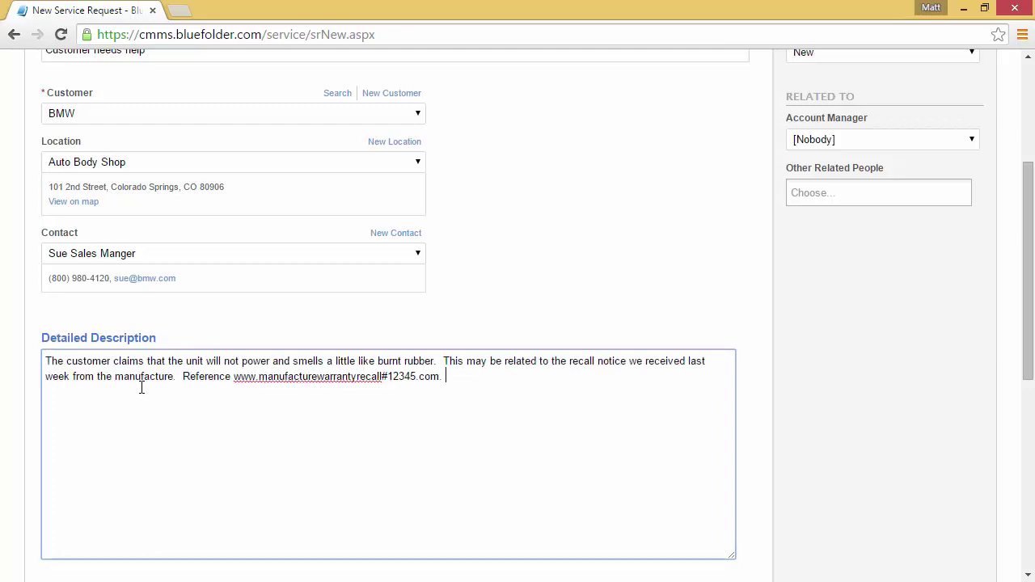
scroll(39, 420, "down", 3)
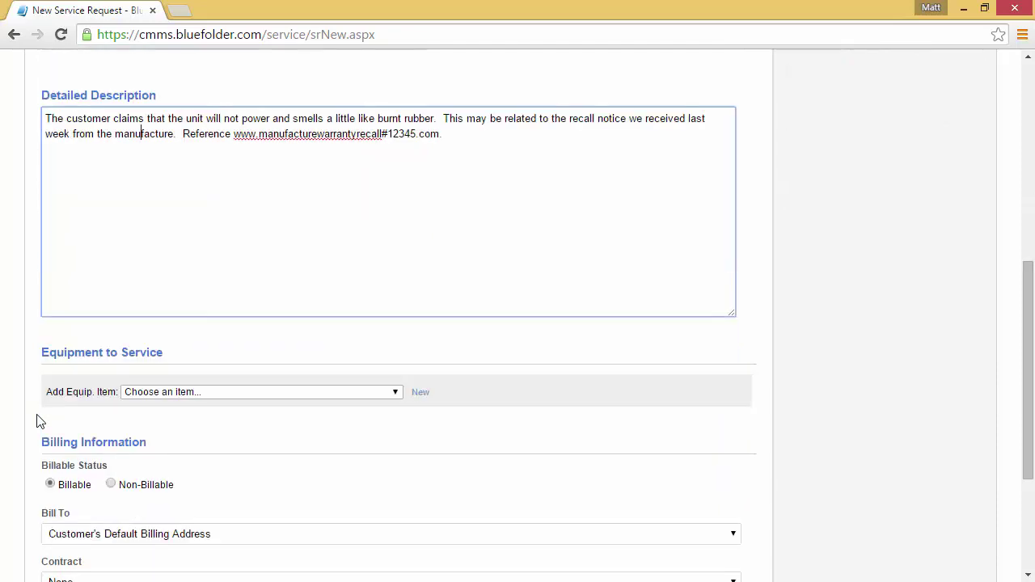
left_click(169, 416)
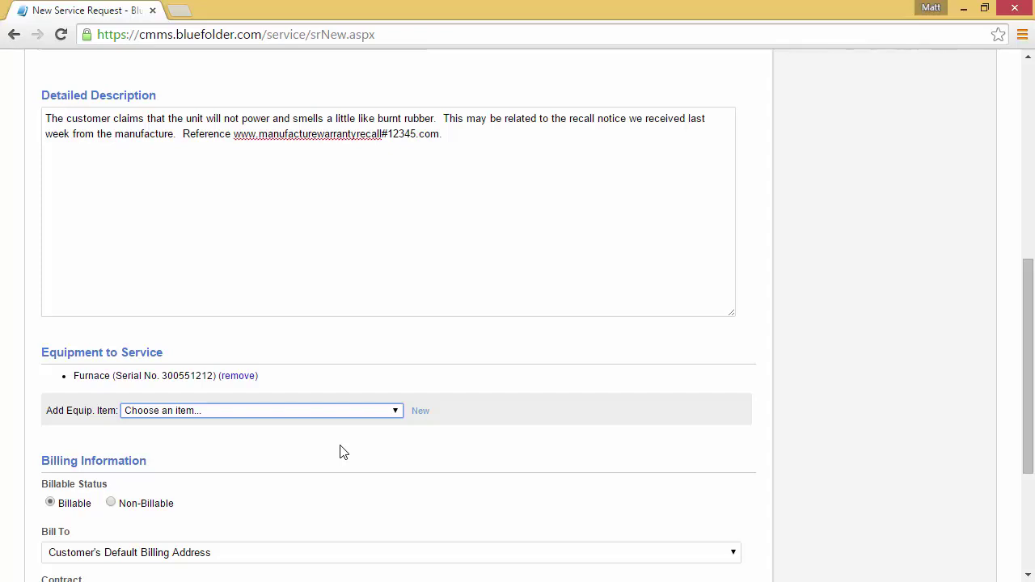
Step: Check the Contract field and the available Bill To address options in the work order's billing information
scroll(340, 452, "down", 2)
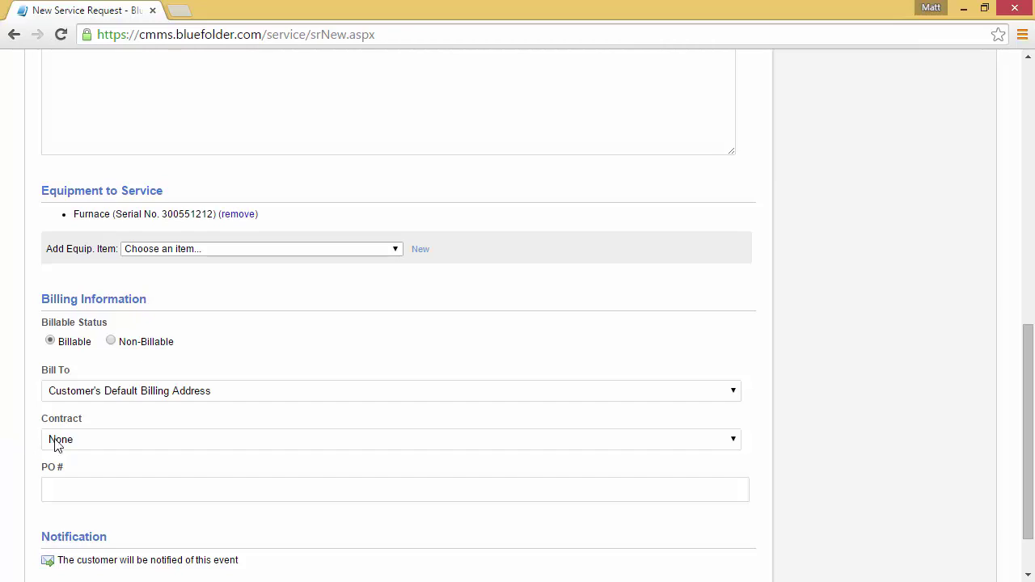
left_click(56, 443)
left_click(48, 455)
left_click(18, 423)
left_click(732, 392)
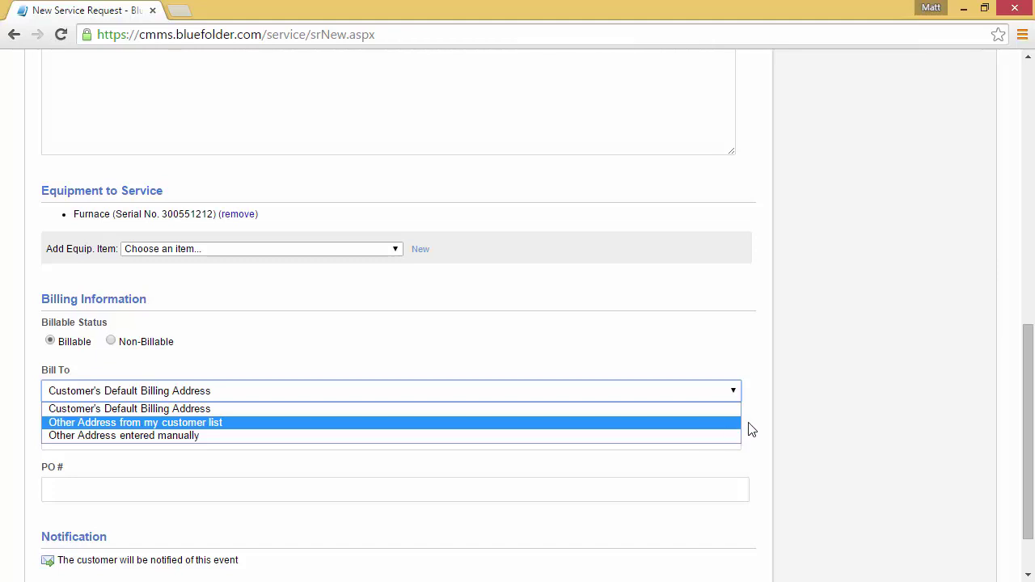
left_click(744, 431)
Step: Enter the purchase order number in the billing information and save the new work order
left_click(74, 497)
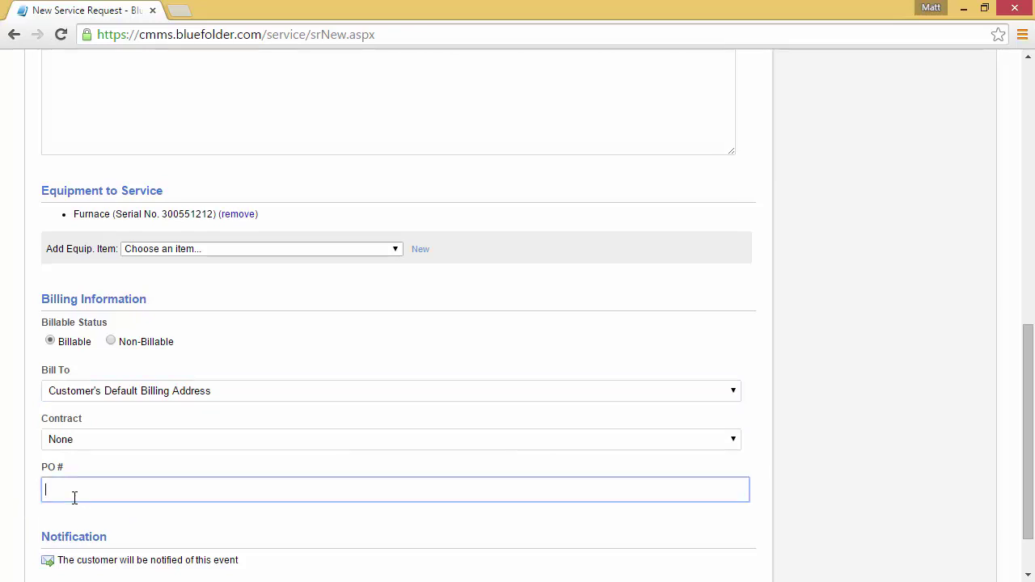
type("12345")
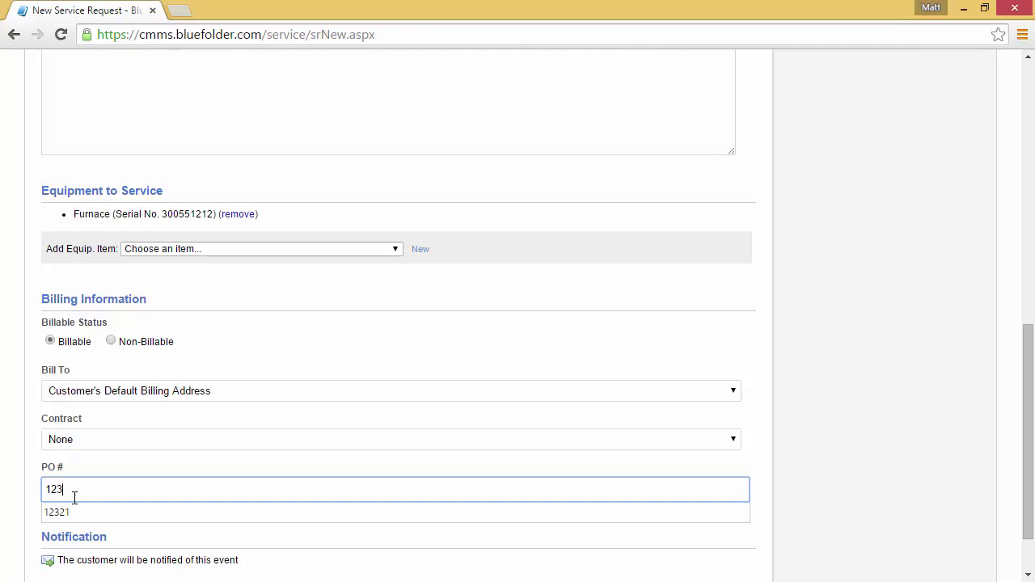
scroll(12, 520, "down", 2)
left_click(50, 537)
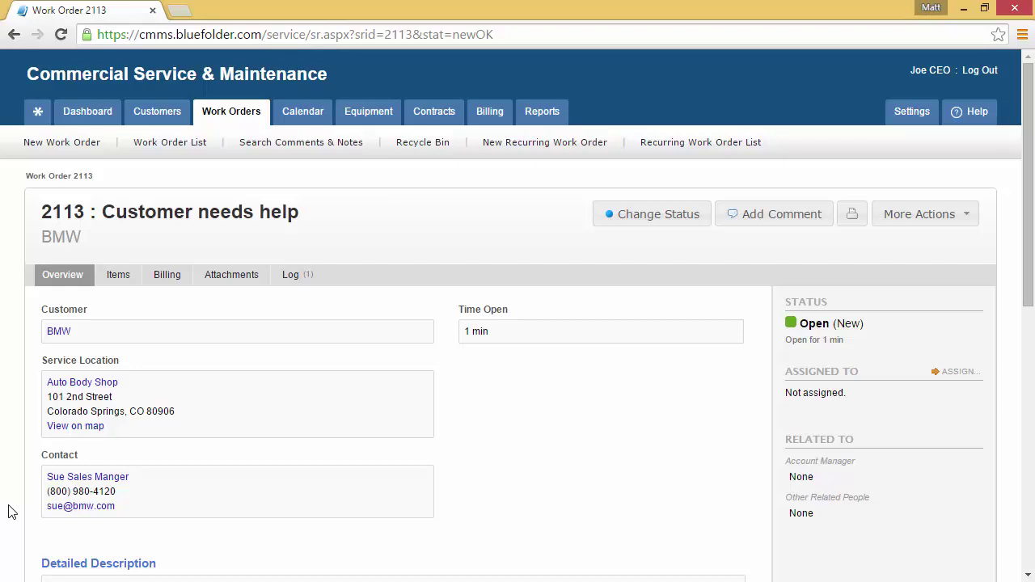
Step: Open the Work Orders page of the general settings
left_click(910, 105)
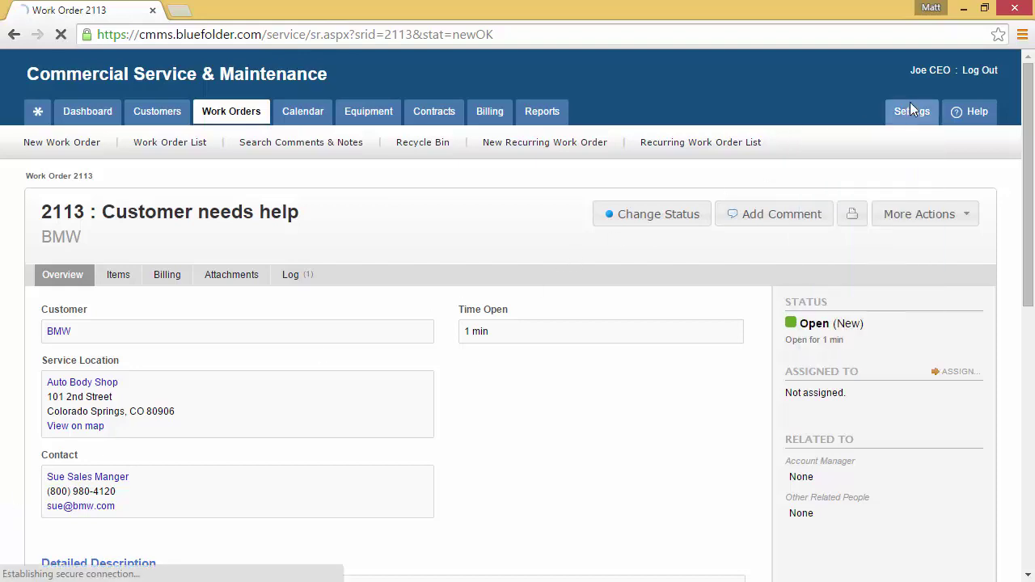
left_click(138, 177)
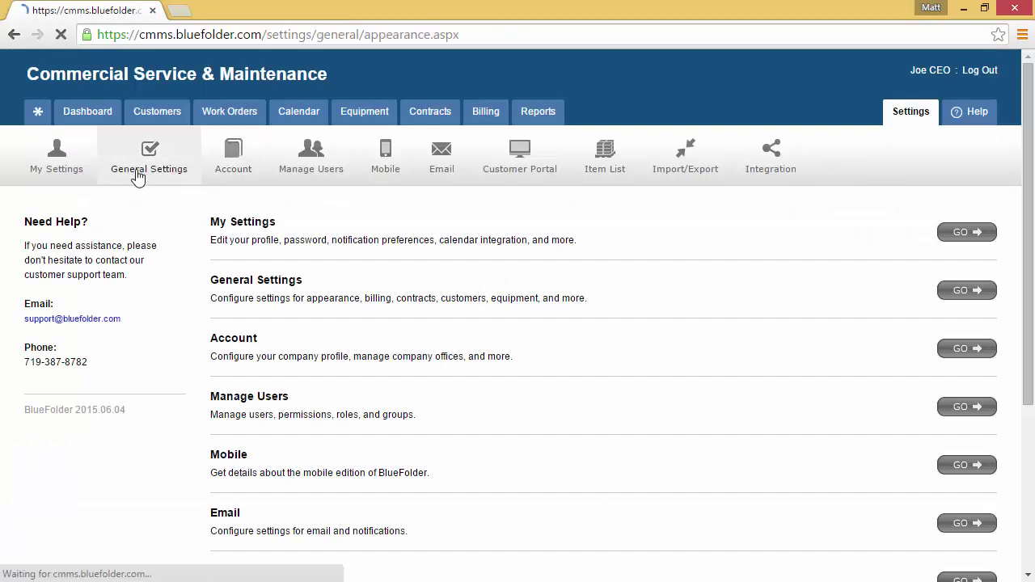
left_click(91, 402)
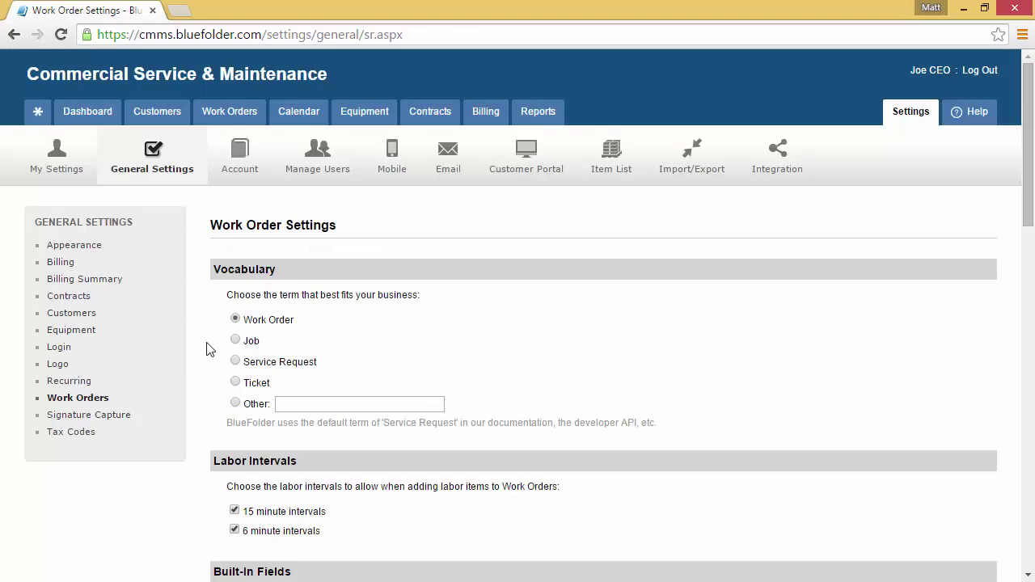
Step: Examine the work order settings, including labor intervals, built-in and custom fields, related people defaults, comment visibility and assignment options
scroll(207, 349, "down", 2)
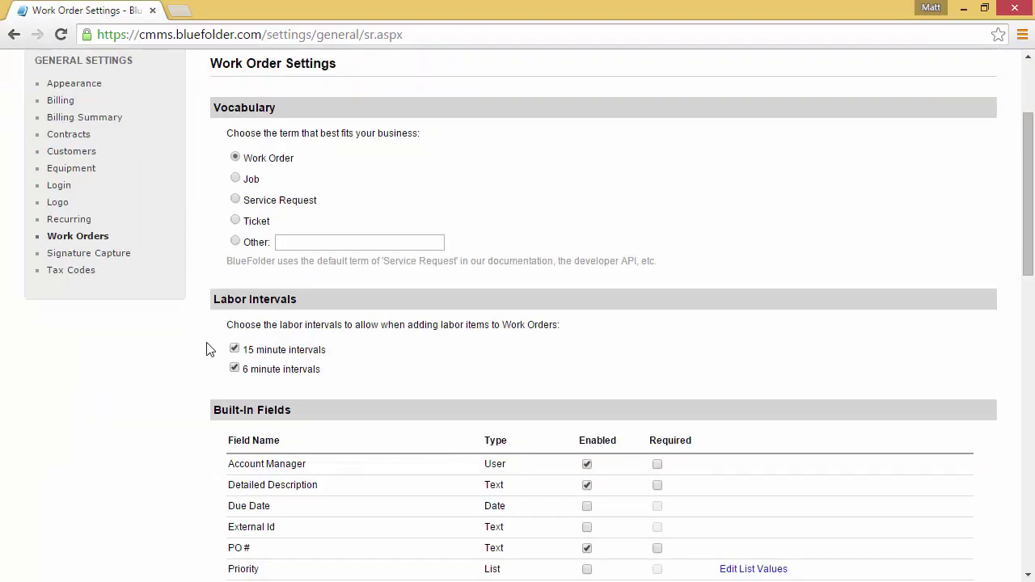
scroll(206, 349, "down", 3)
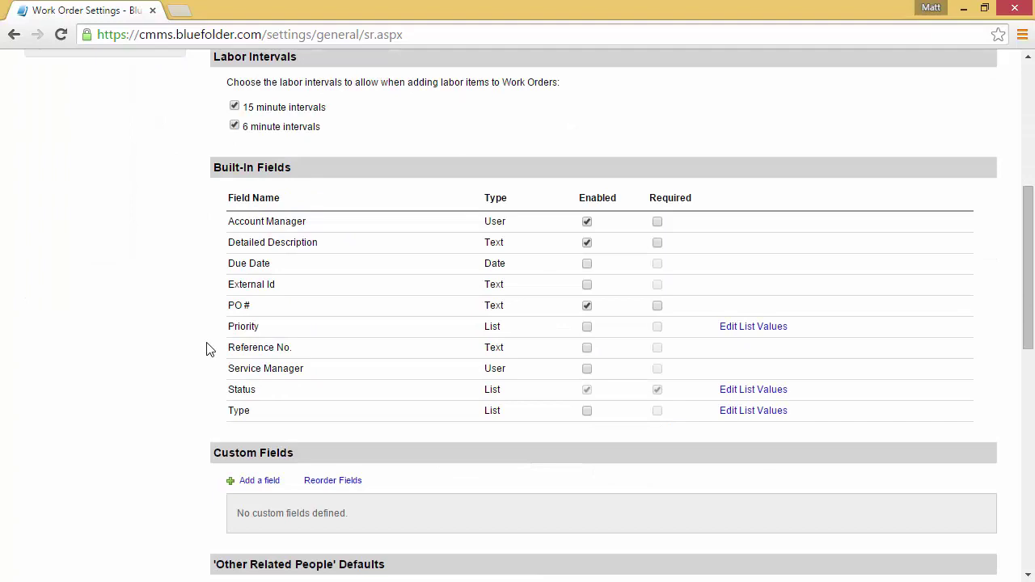
scroll(206, 349, "down", 2)
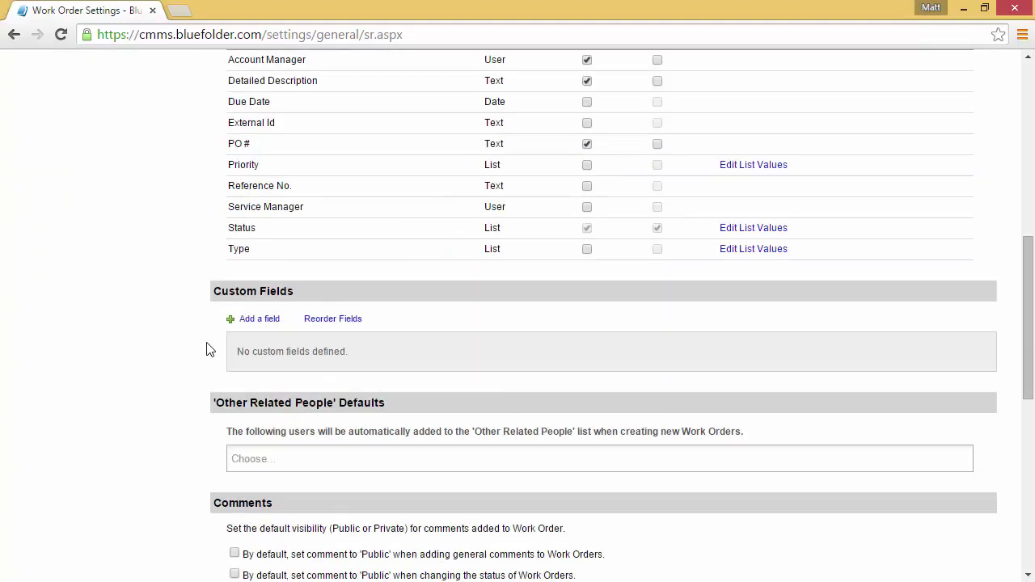
scroll(206, 349, "down", 2)
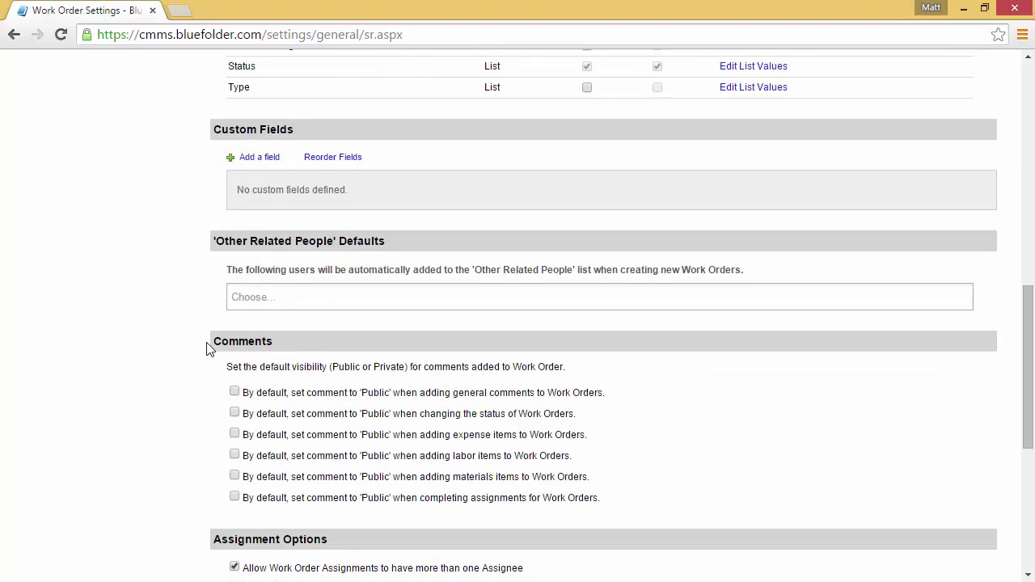
scroll(206, 349, "down", 2)
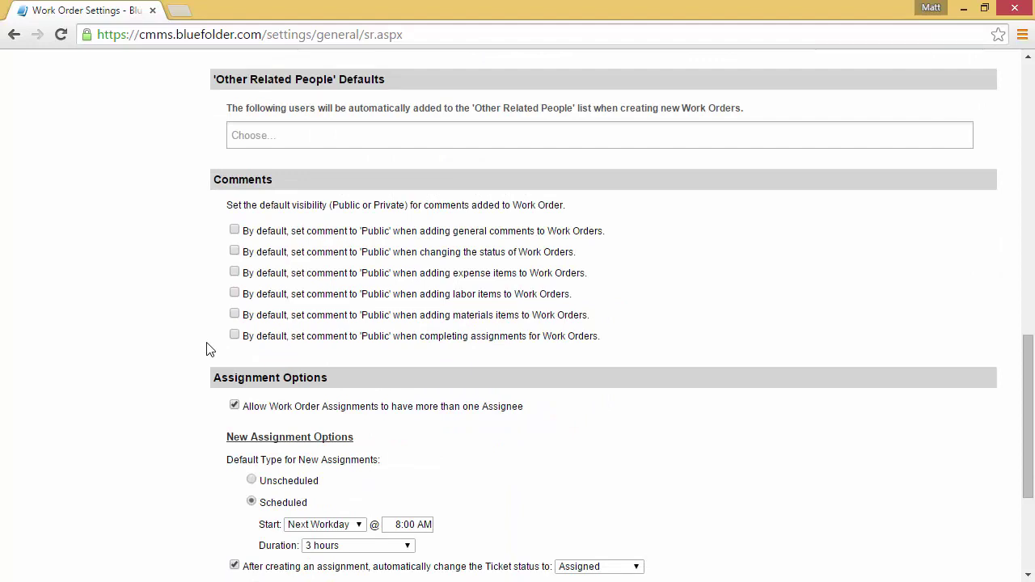
scroll(202, 353, "down", 1)
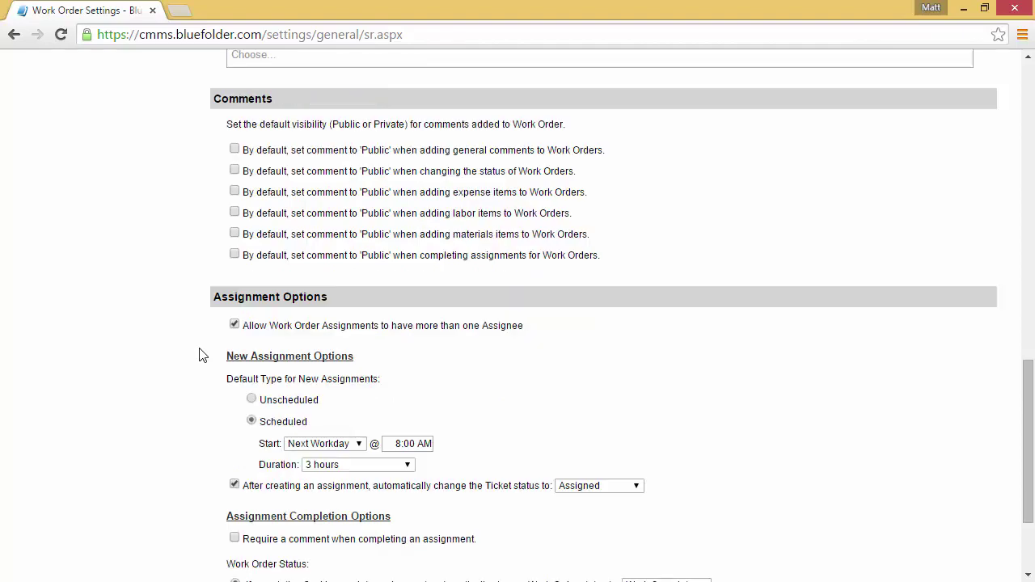
scroll(202, 355, "down", 1)
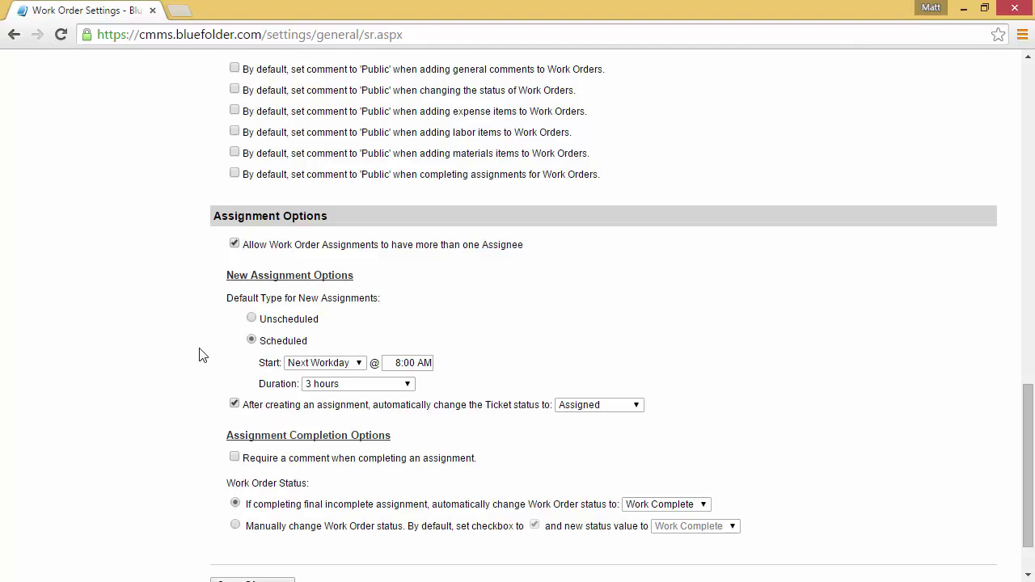
scroll(202, 356, "down", 1)
Step: Reopen the newly created "Customer needs help" work order for BMW from the recently viewed work orders
scroll(201, 356, "up", 10)
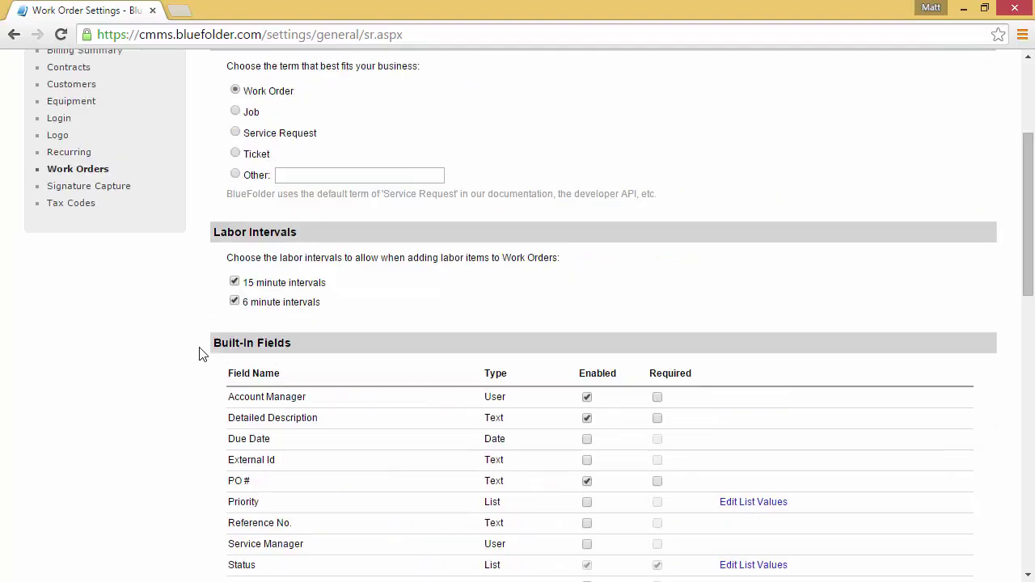
scroll(202, 355, "up", 3)
mouse_move(215, 122)
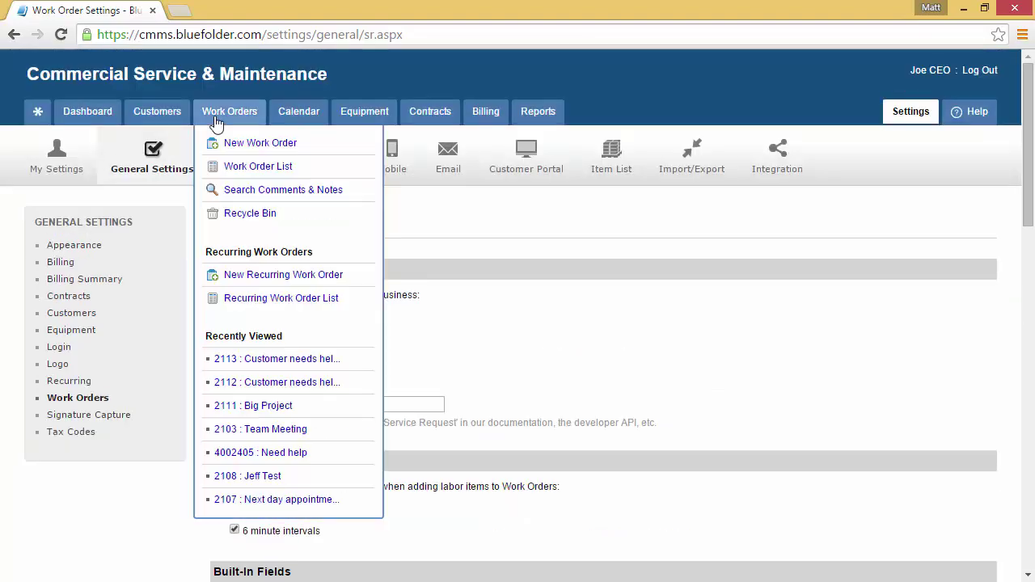
left_click(262, 364)
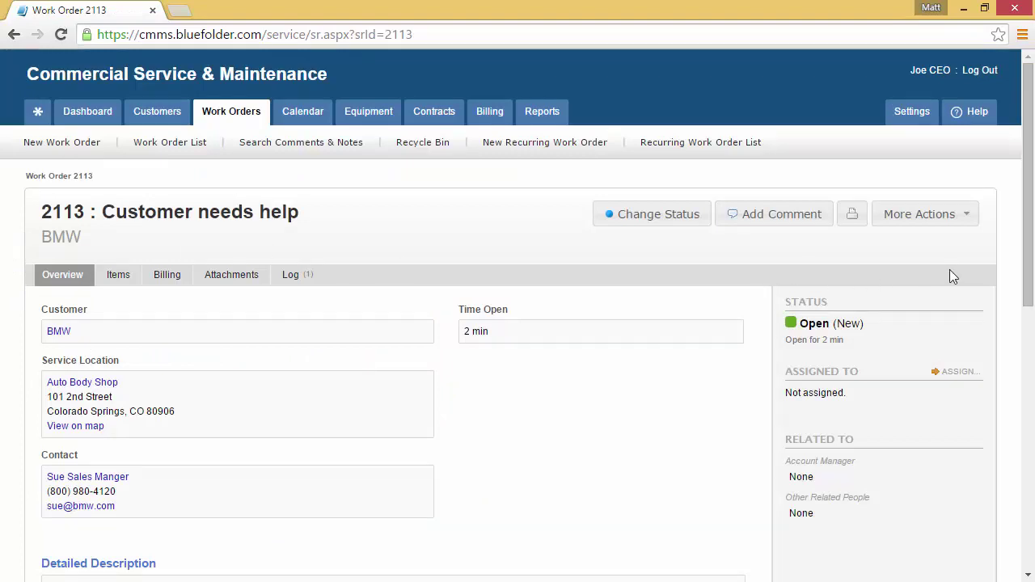
Step: Start a new assignment for the work order and browse the chosen technician's schedule for today
left_click_drag(1025, 264, 1025, 295)
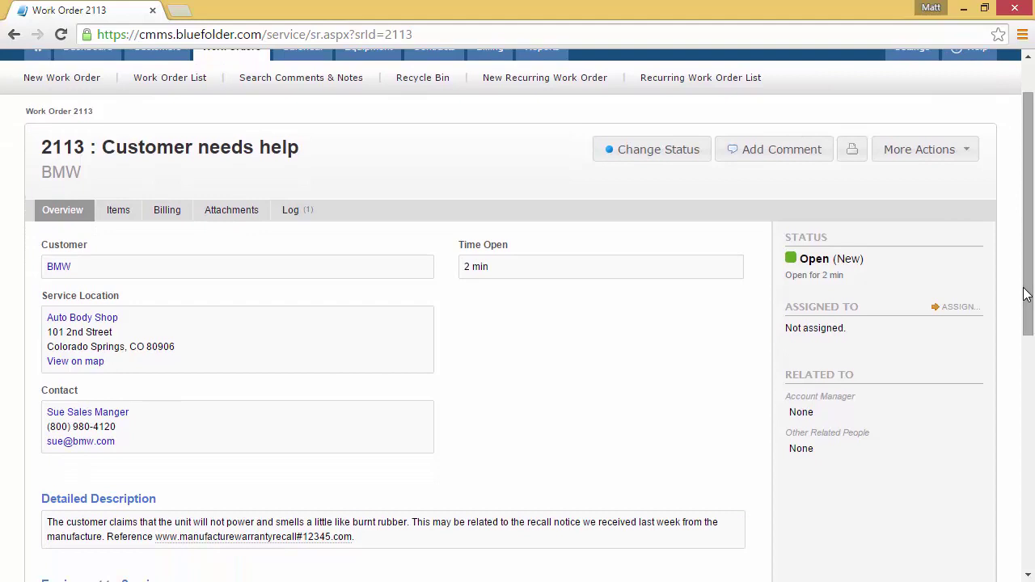
left_click(959, 313)
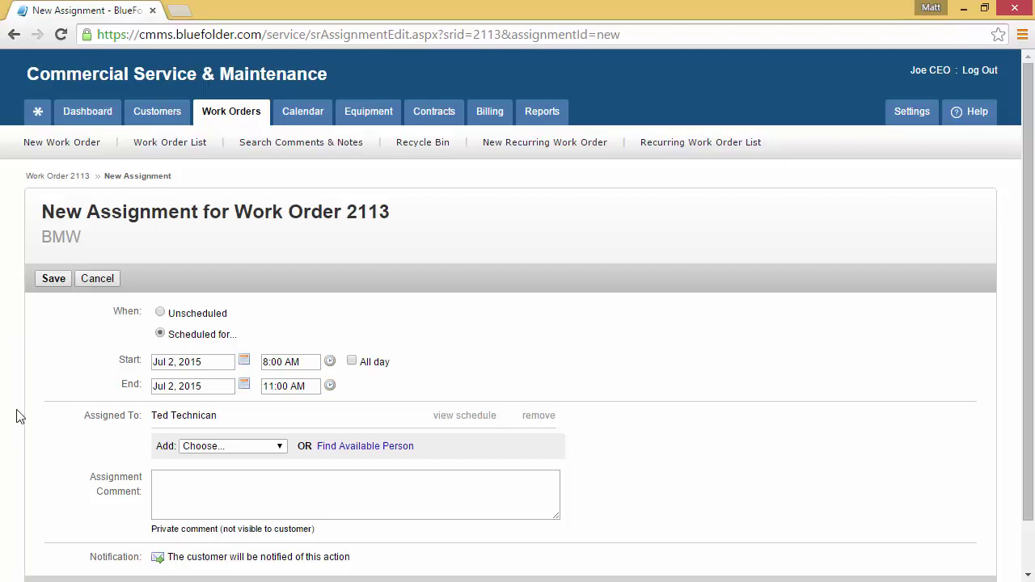
left_click(473, 416)
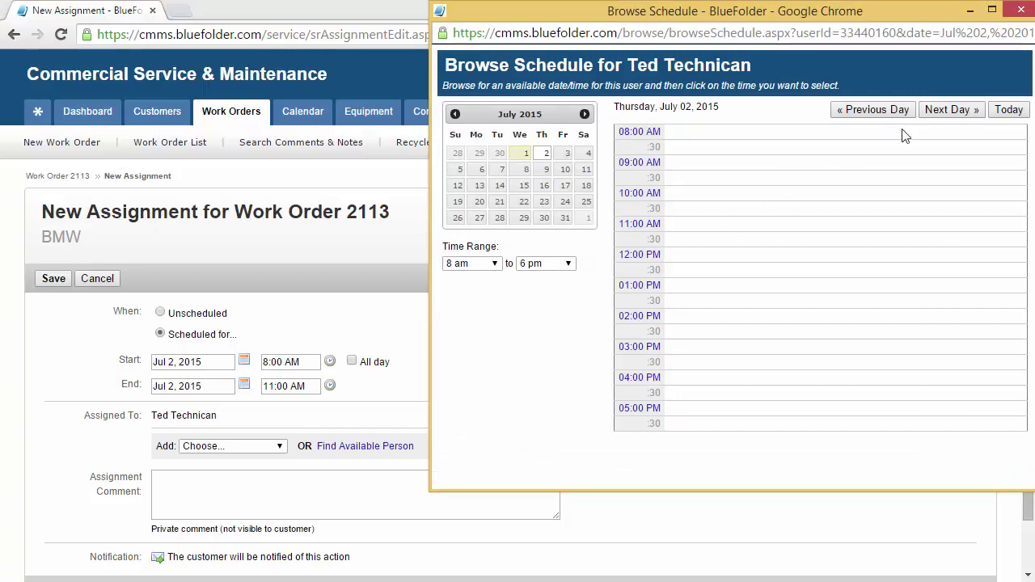
left_click(1005, 113)
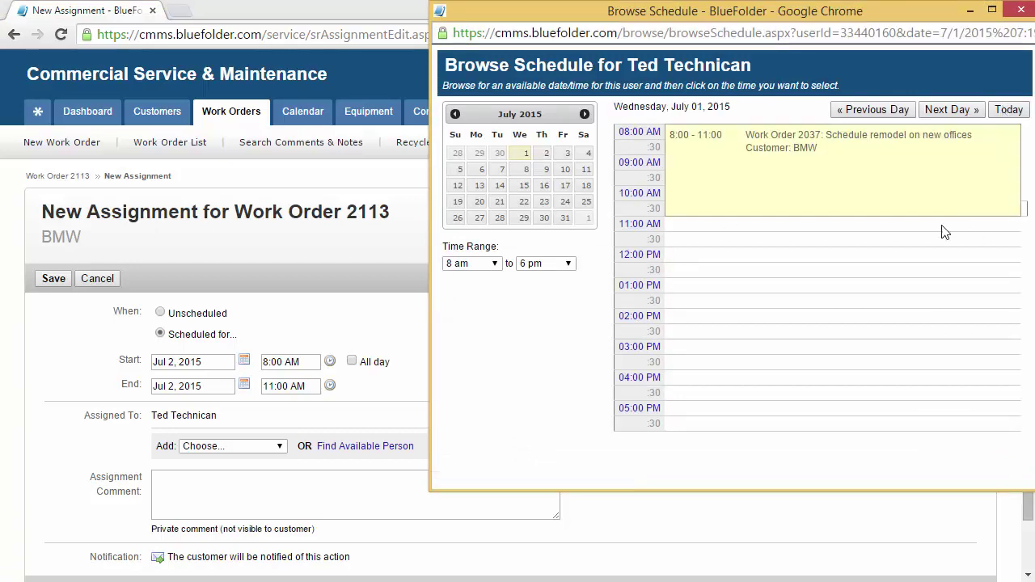
left_click(91, 436)
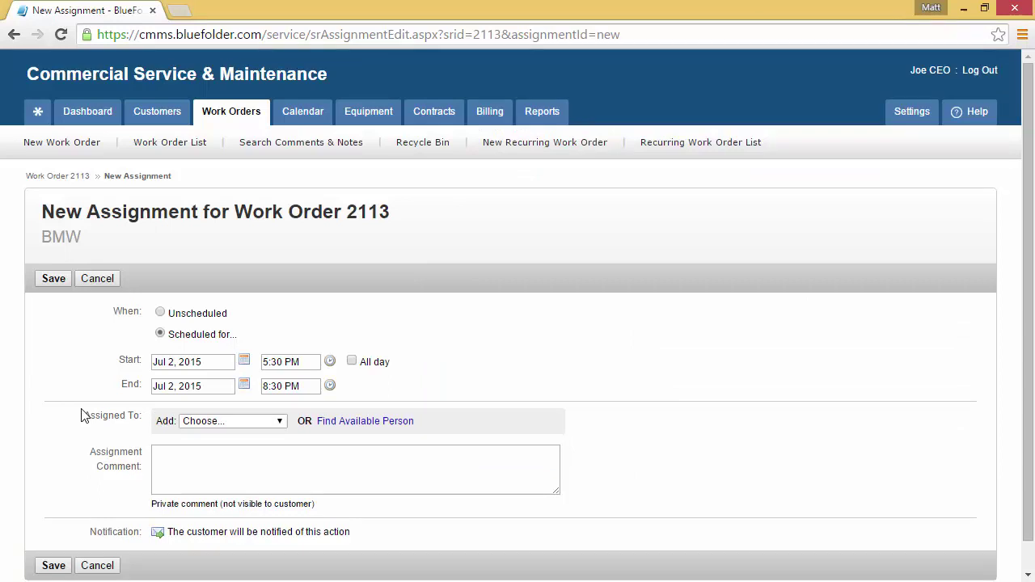
Step: Find an available person and assign the last-listed user to the Jul 2, 2015 slot from 5:00 PM to 8:00 PM
left_click(360, 431)
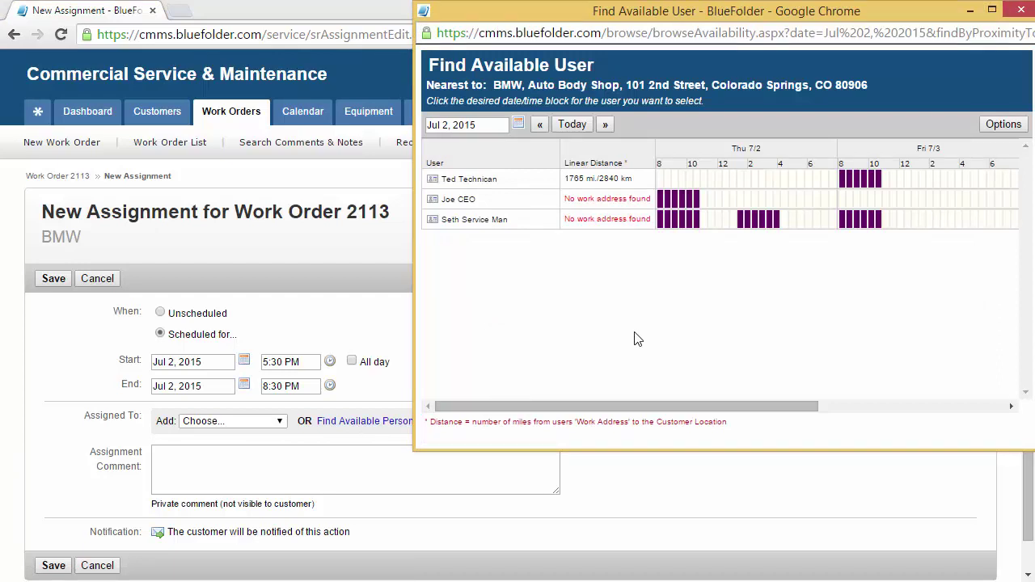
left_click_drag(642, 407, 709, 295)
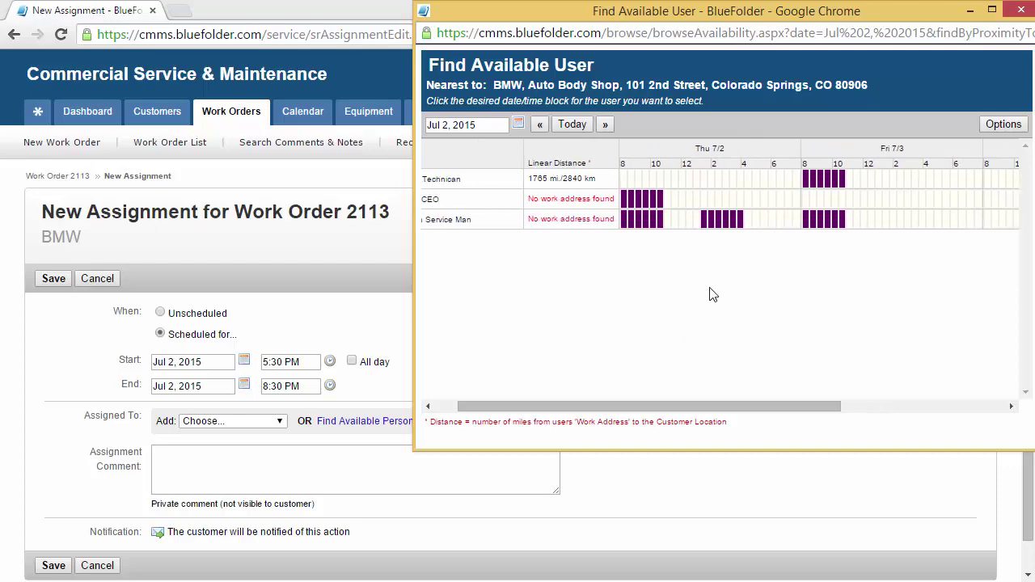
left_click(753, 224)
scroll(50, 431, "down", 1)
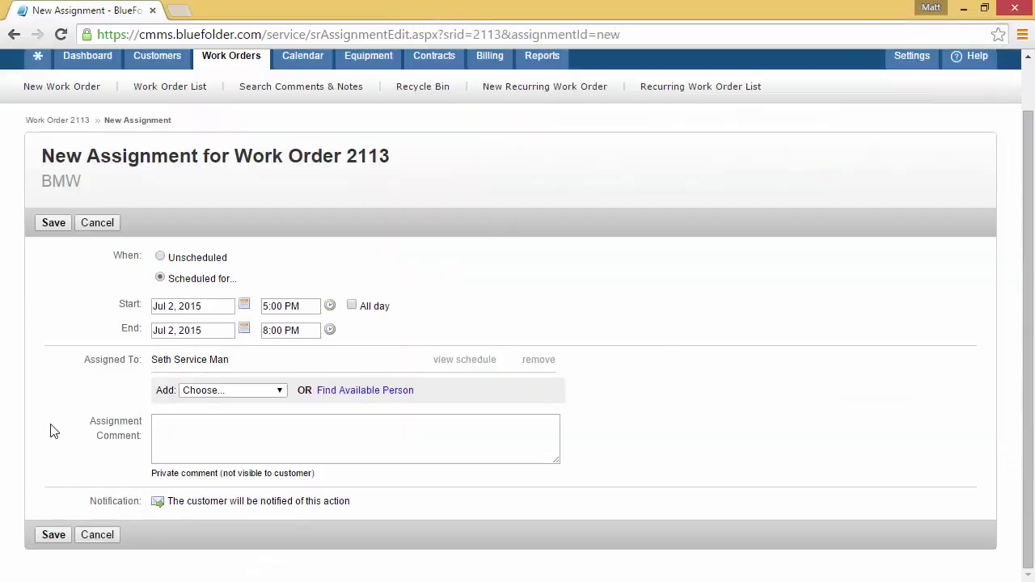
Step: Add an assignment comment telling the technician to check in with the customer contact as soon as they arrive on site, and save the assignment
left_click(207, 440)
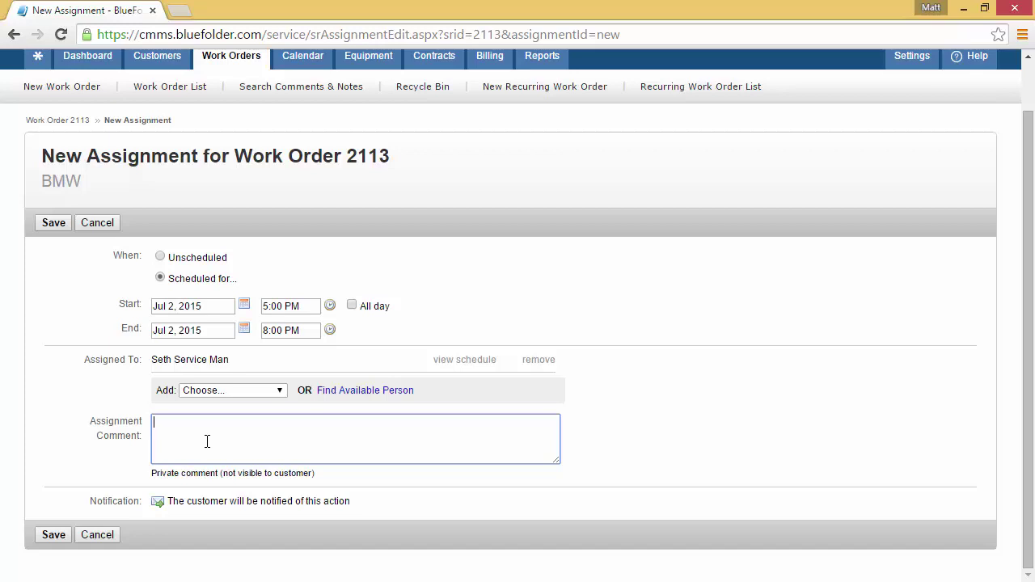
type("Ted check in with Sue as soon as you arrive on site.")
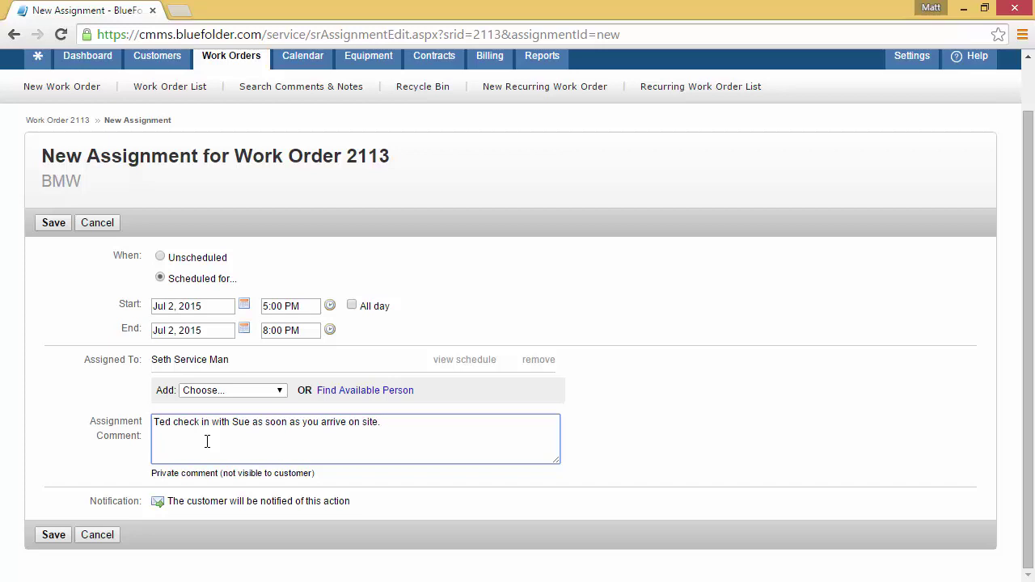
left_click(49, 535)
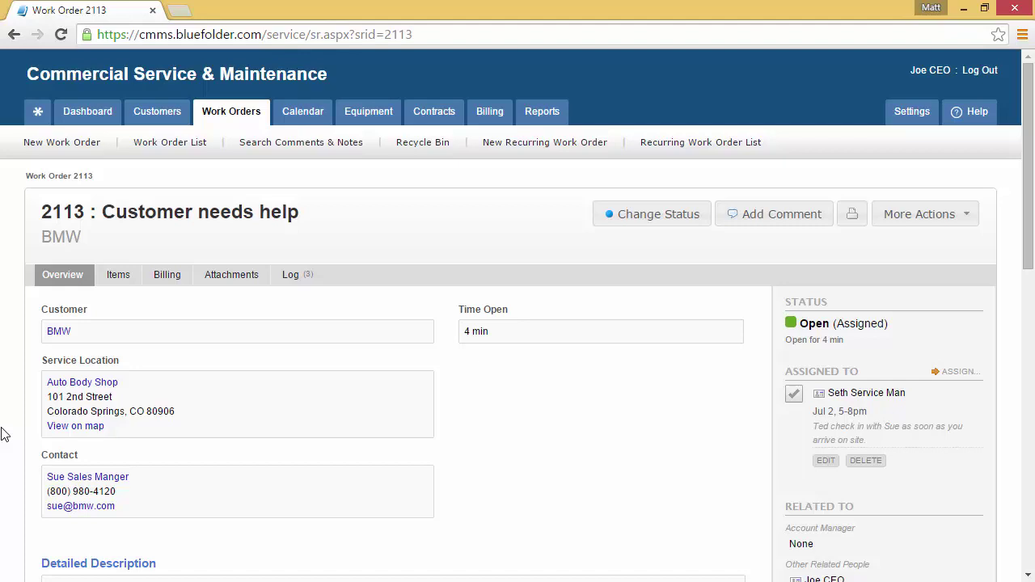
Step: View the document types and options for printing the work order, and close them without printing
left_click(851, 215)
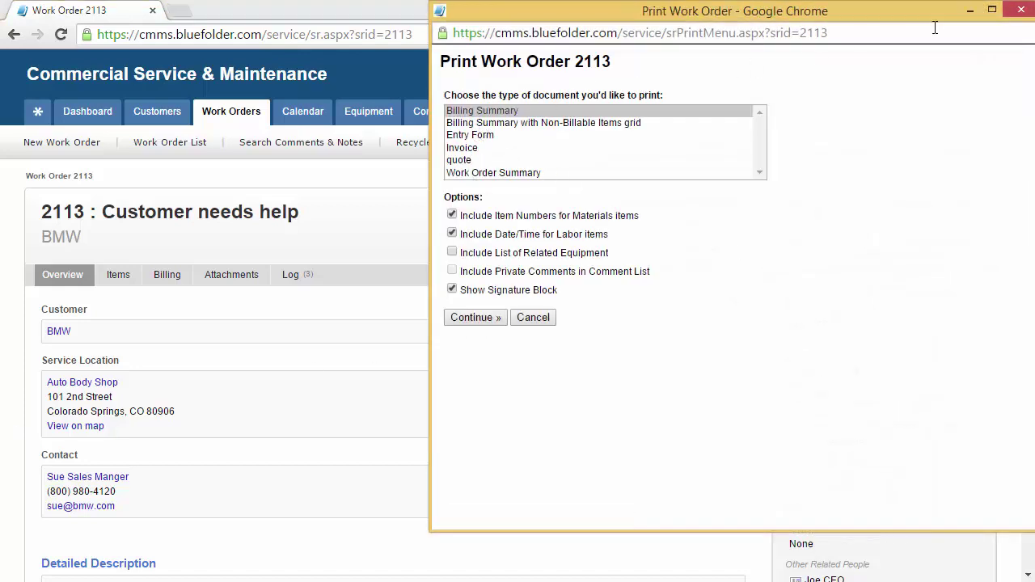
left_click(375, 245)
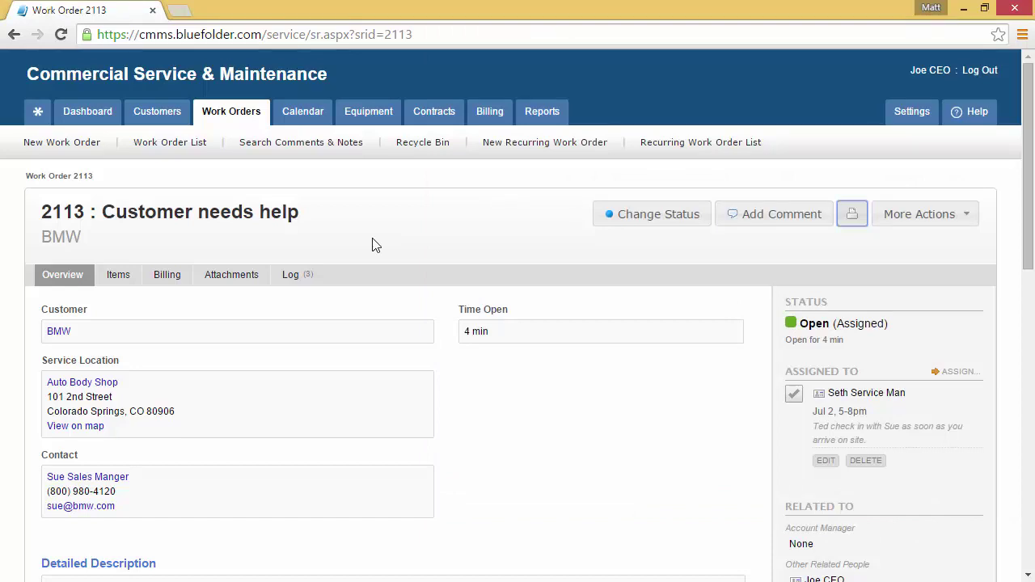